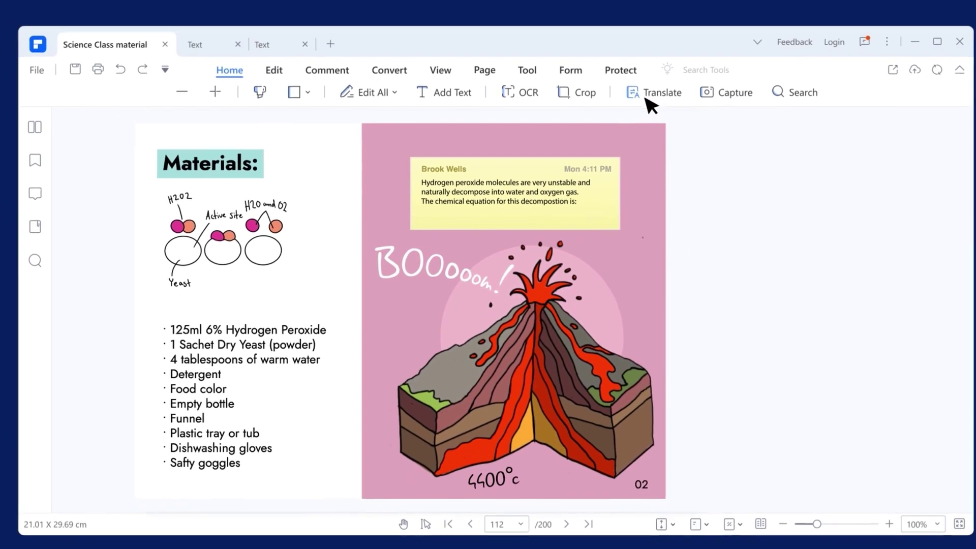
# Step: Open the Translate panel beside the sample document, translating English into French
pyautogui.click(652, 93)
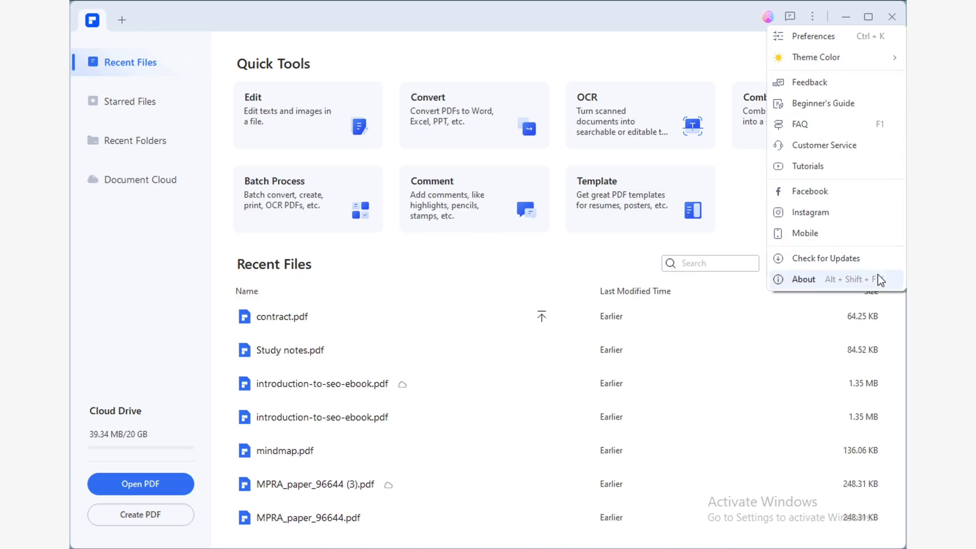
# Step: Check the installed version 9.5.1 in About, then run Check for Updates
pyautogui.click(880, 279)
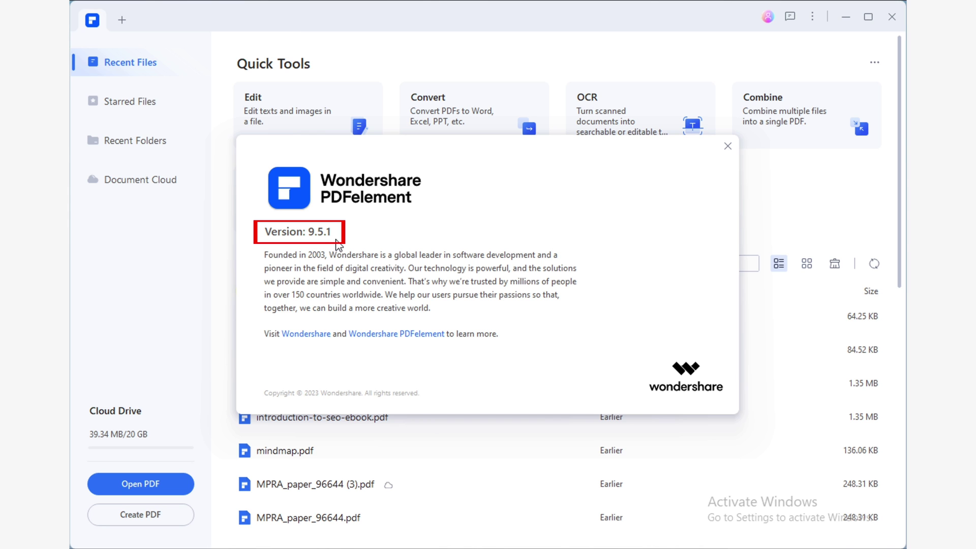
pyautogui.click(727, 146)
pyautogui.click(813, 18)
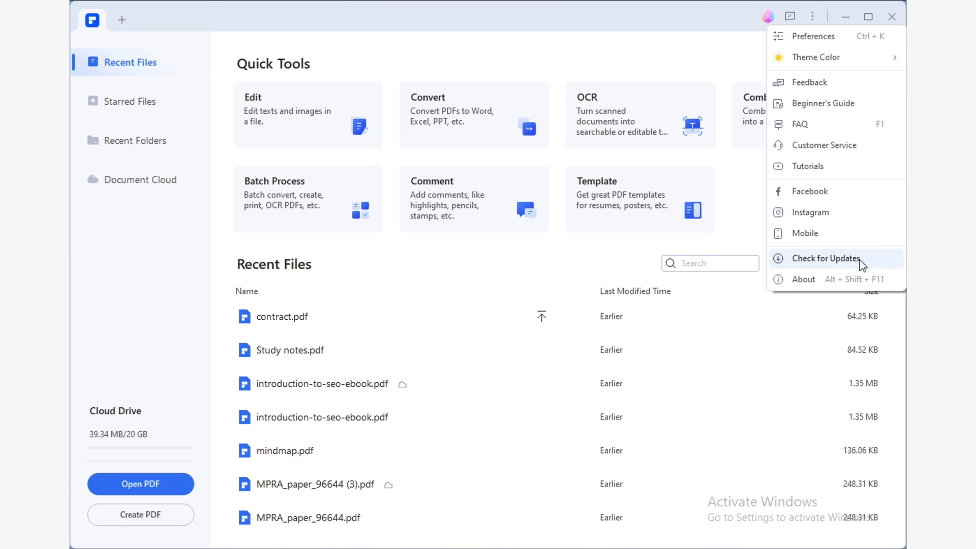
pyautogui.click(833, 259)
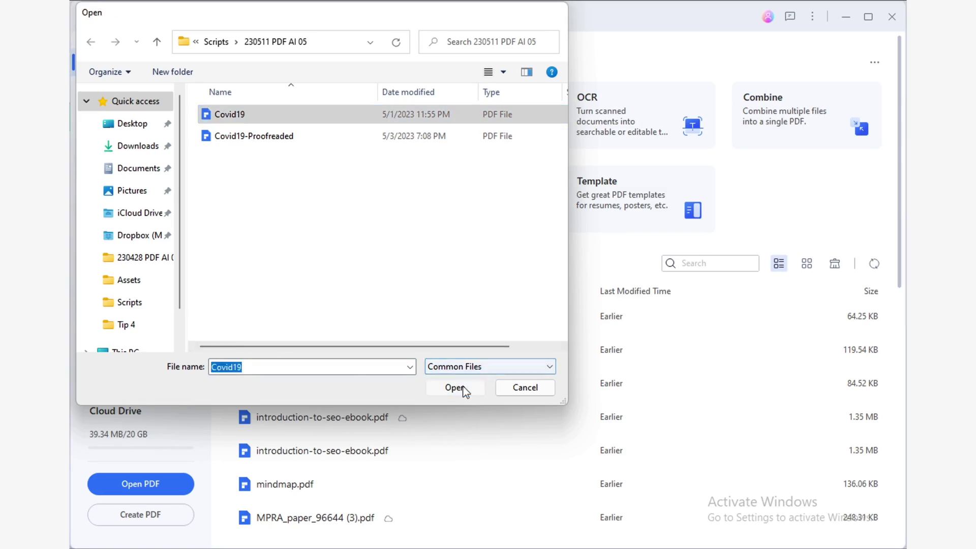
# Step: Open Covid19.pdf and set the Translate panel to translate Spanish into English
pyautogui.click(454, 387)
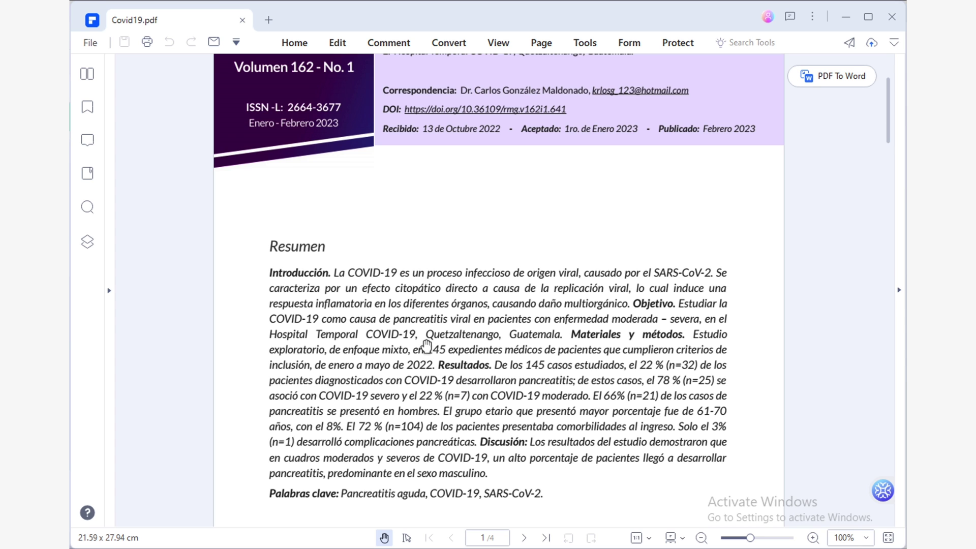
pyautogui.scroll(-1, 427, 345)
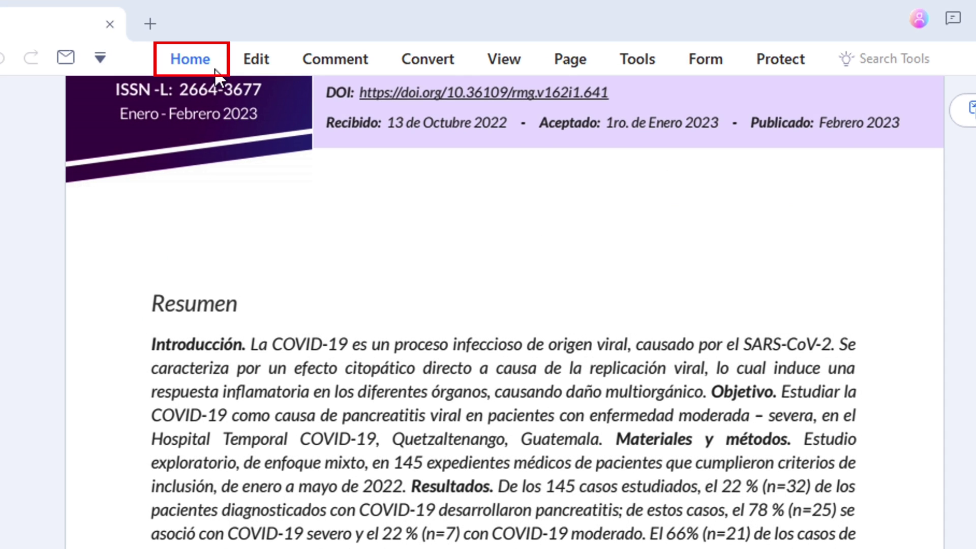
pyautogui.click(307, 49)
pyautogui.click(571, 109)
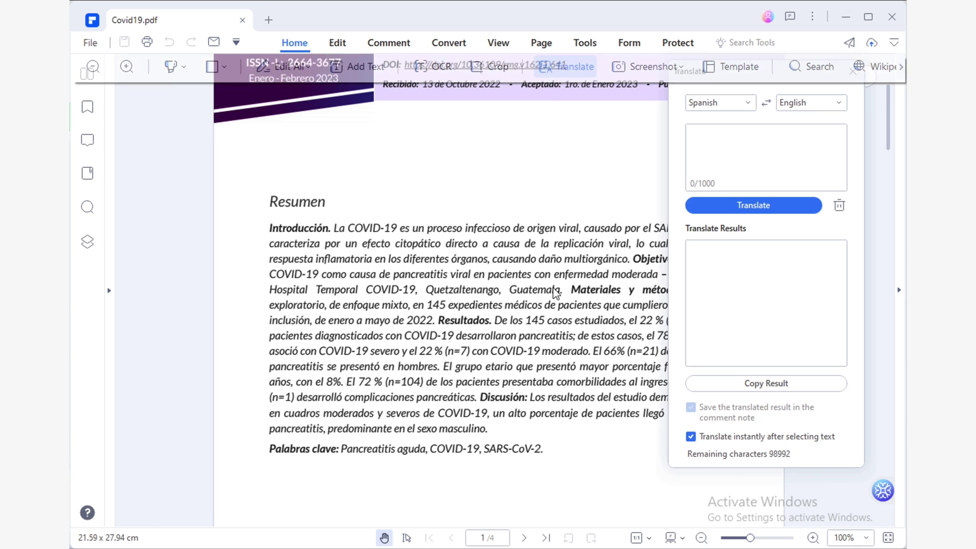
pyautogui.scroll(-10, 559, 255)
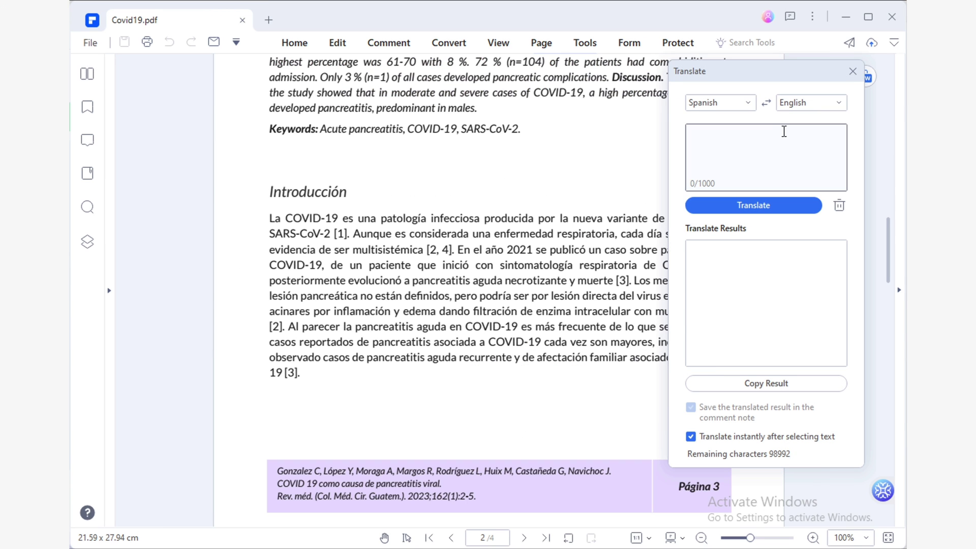
pyautogui.click(752, 108)
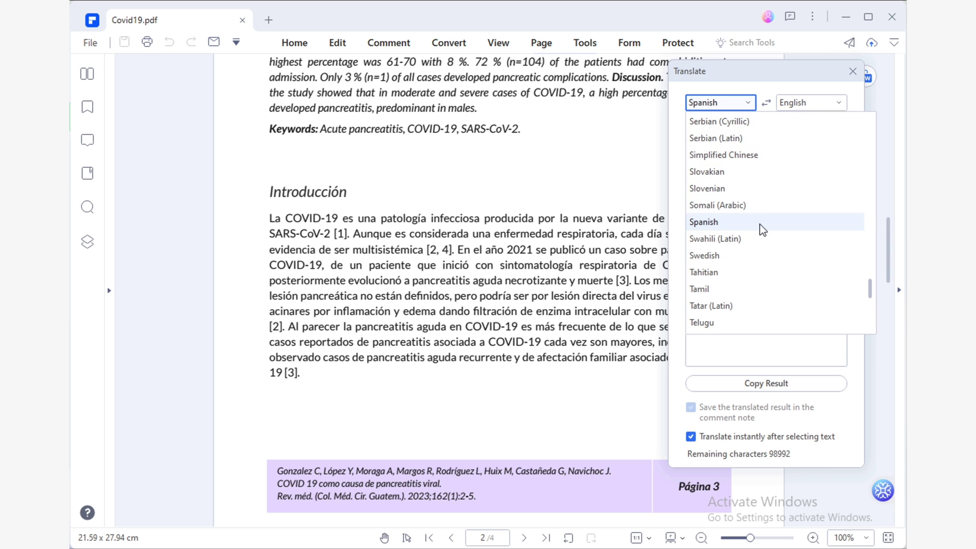
pyautogui.click(771, 208)
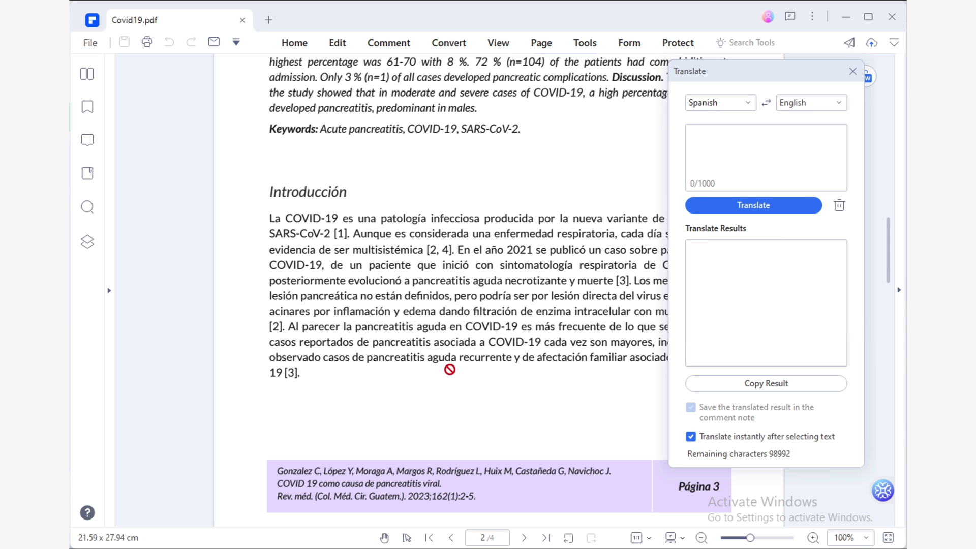
# Step: Select the Spanish Introducción paragraph and review its English translation
pyautogui.moveTo(302, 366); pyautogui.dragTo(259, 213)
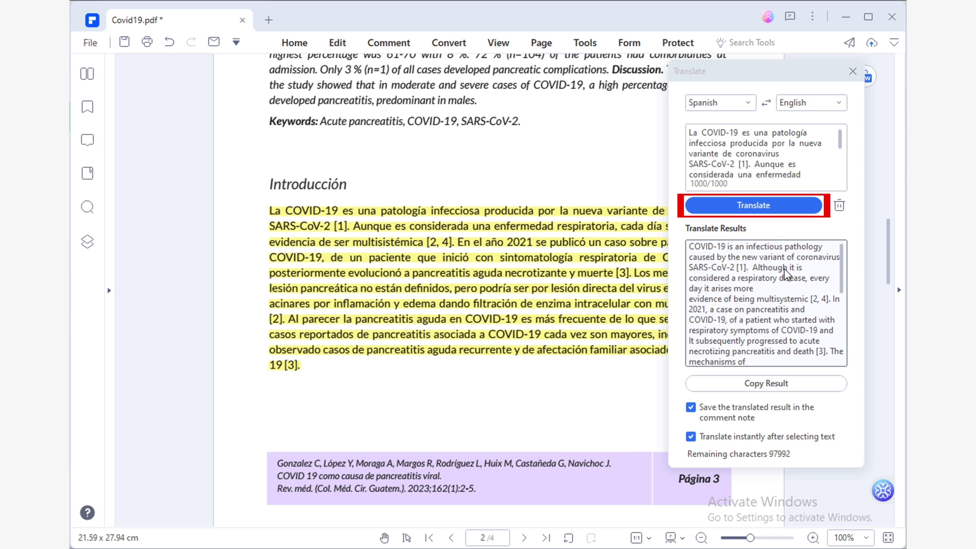
pyautogui.moveTo(841, 296)
pyautogui.mouseDown()
pyautogui.moveTo(847, 363)
pyautogui.moveTo(852, 282)
pyautogui.mouseUp()
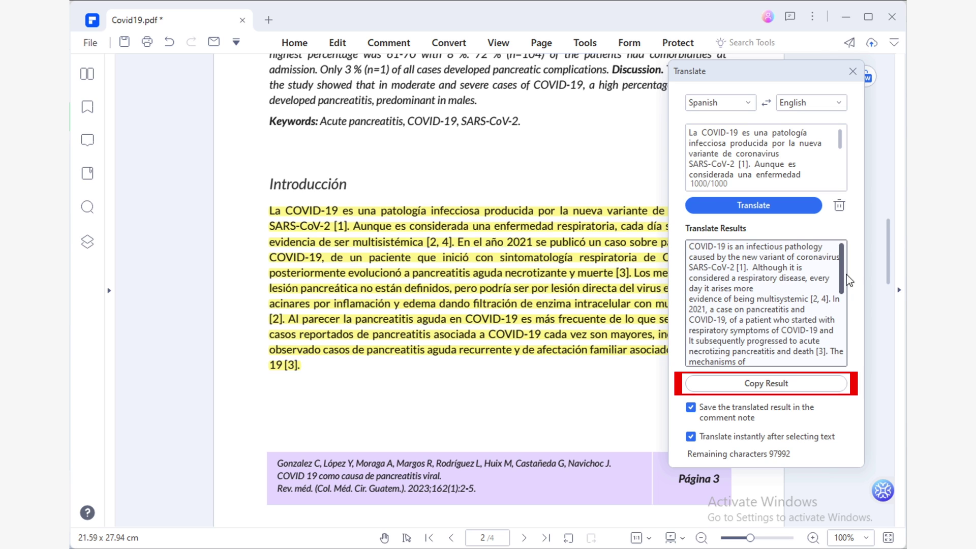
# Step: Copy the English translation and delete the Spanish Introducción paragraph in text-only edit mode
pyautogui.click(789, 380)
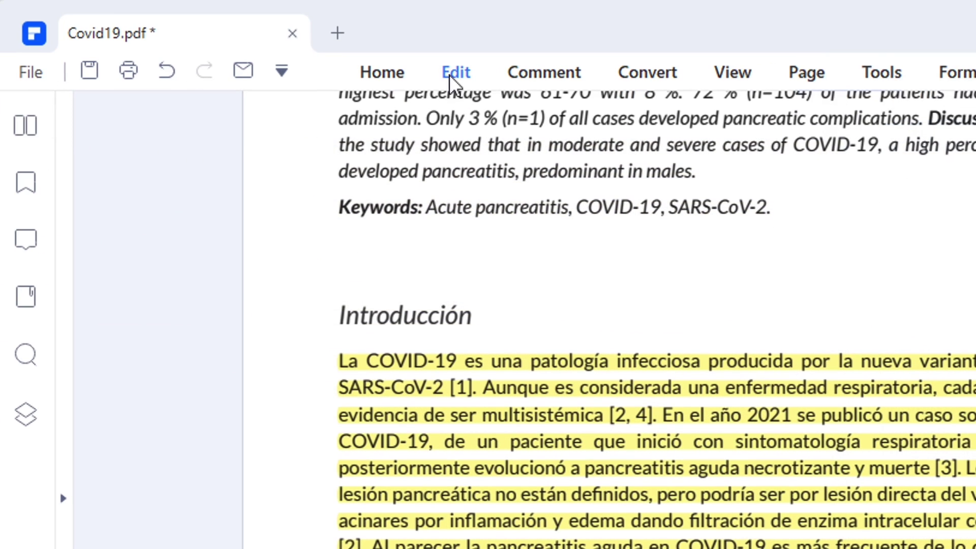
pyautogui.click(334, 43)
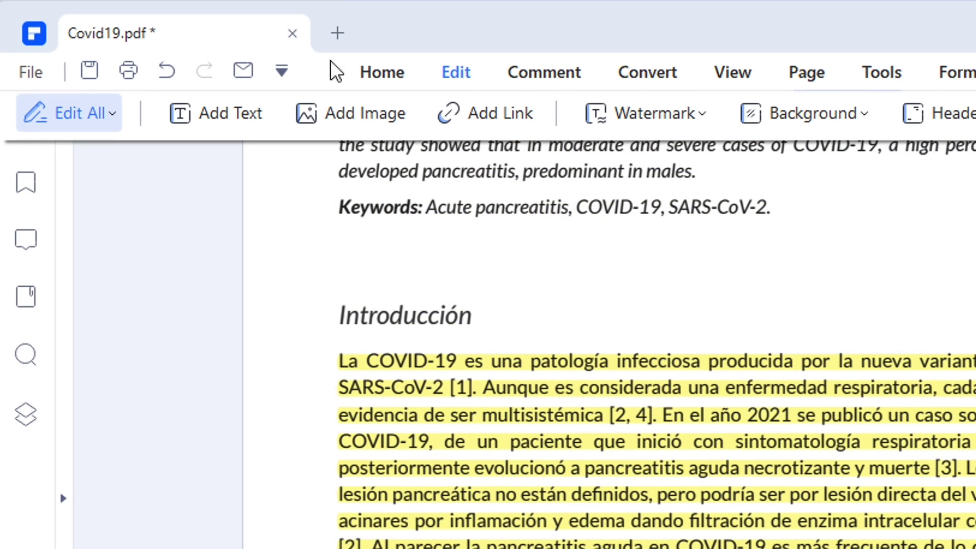
pyautogui.click(134, 72)
pyautogui.click(95, 175)
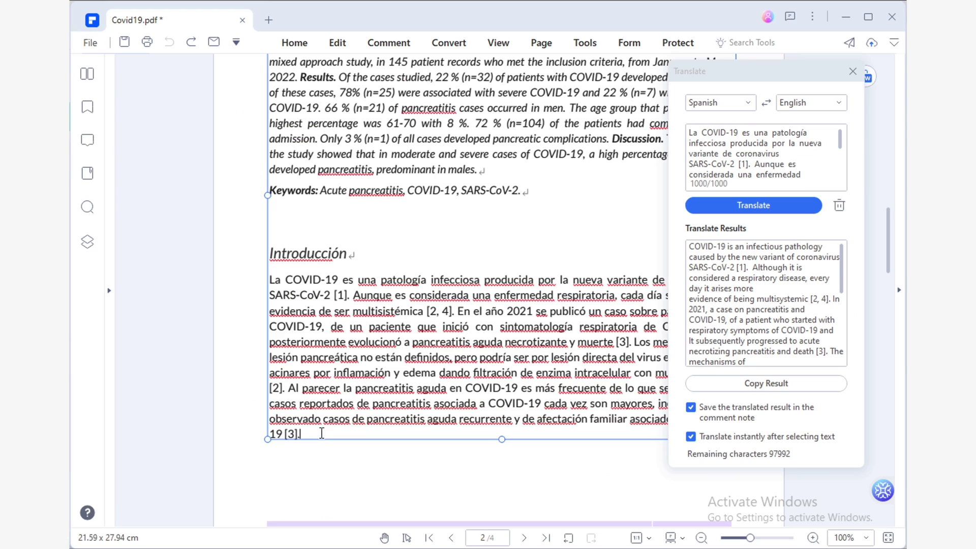
pyautogui.moveTo(301, 433); pyautogui.dragTo(259, 289)
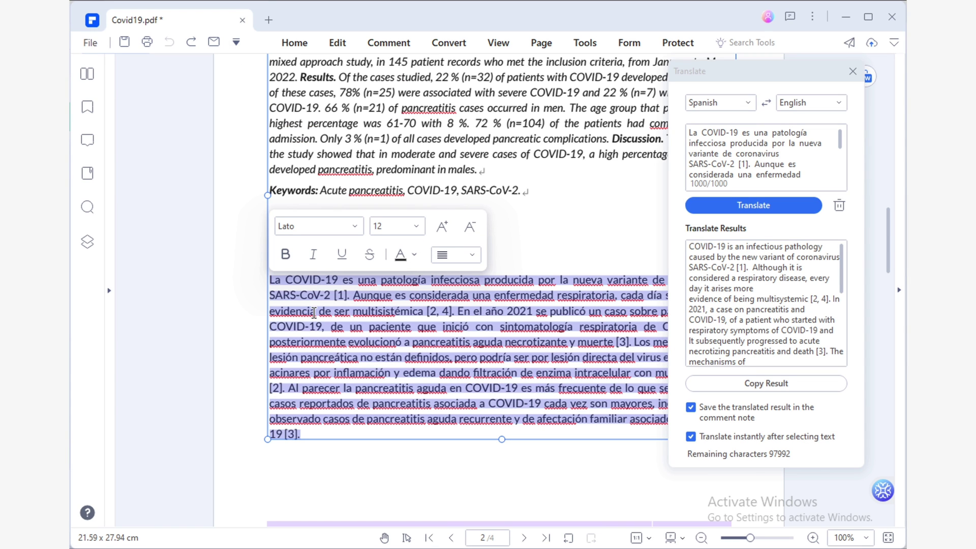
pyautogui.press('Delete')
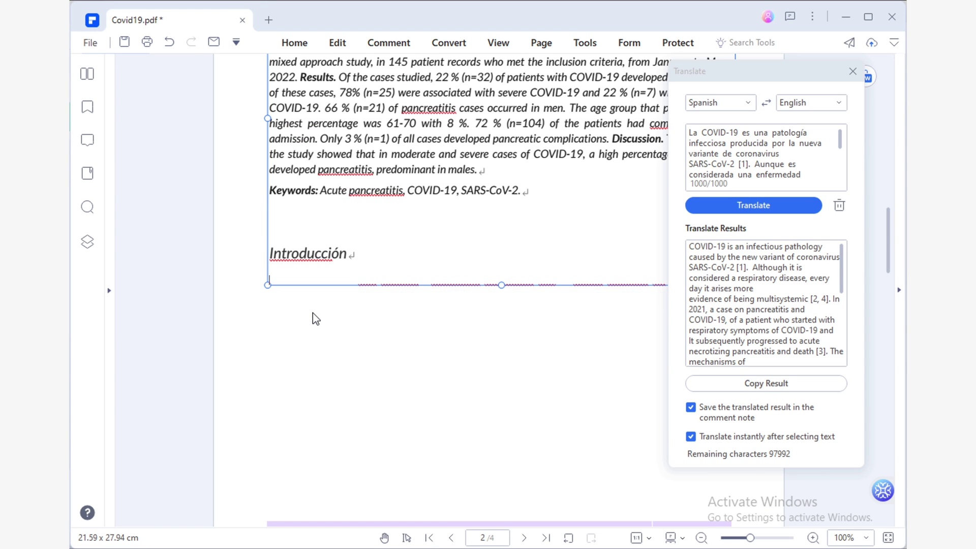
pyautogui.rightClick(292, 275)
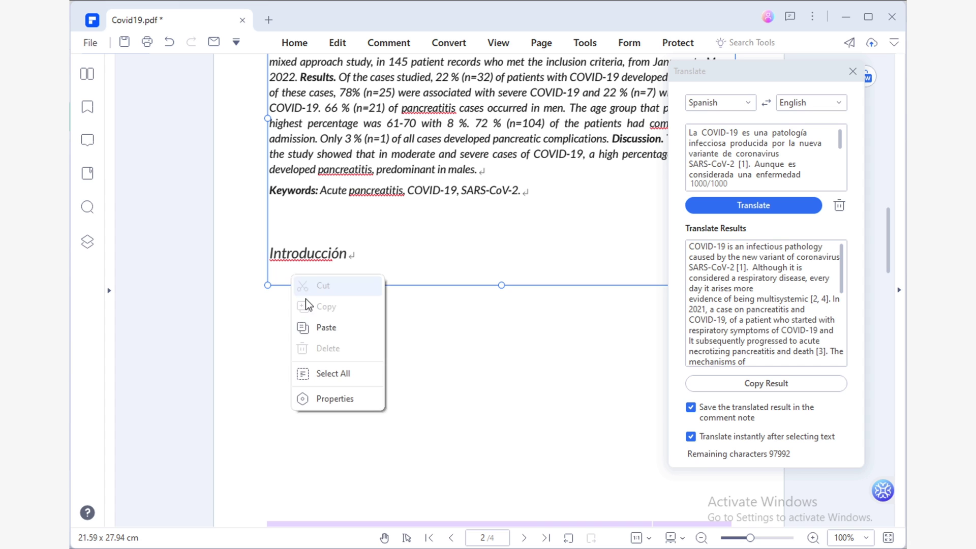
# Step: Paste the English translation under Introducción and shrink its font three sizes to fit
pyautogui.click(327, 328)
pyautogui.hotkey('ctrl', 'a')
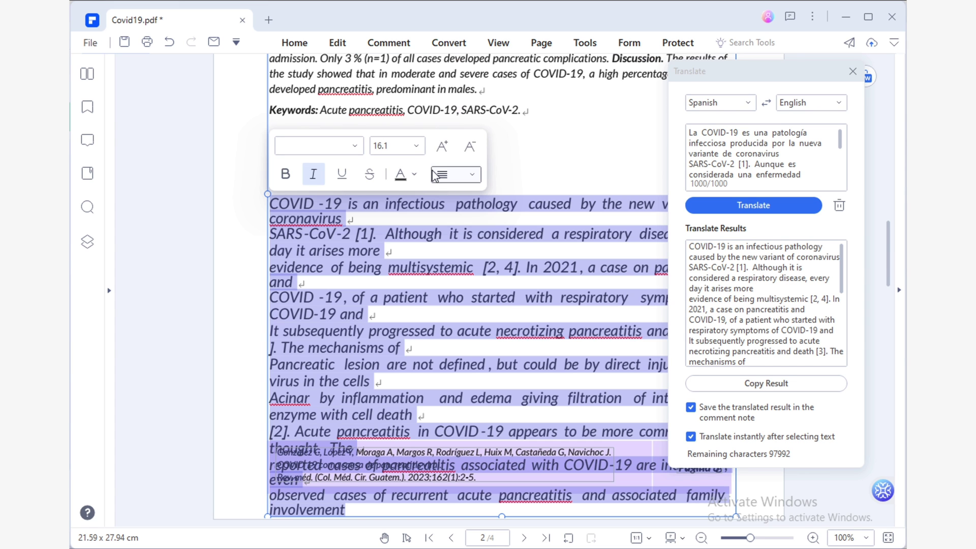
pyautogui.click(471, 148)
pyautogui.click(470, 148)
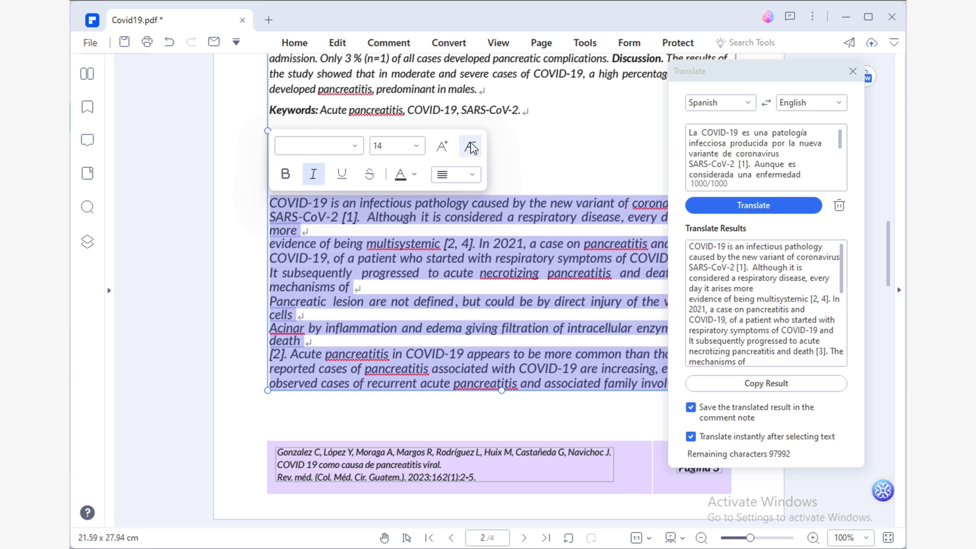
pyautogui.click(470, 147)
pyautogui.click(532, 283)
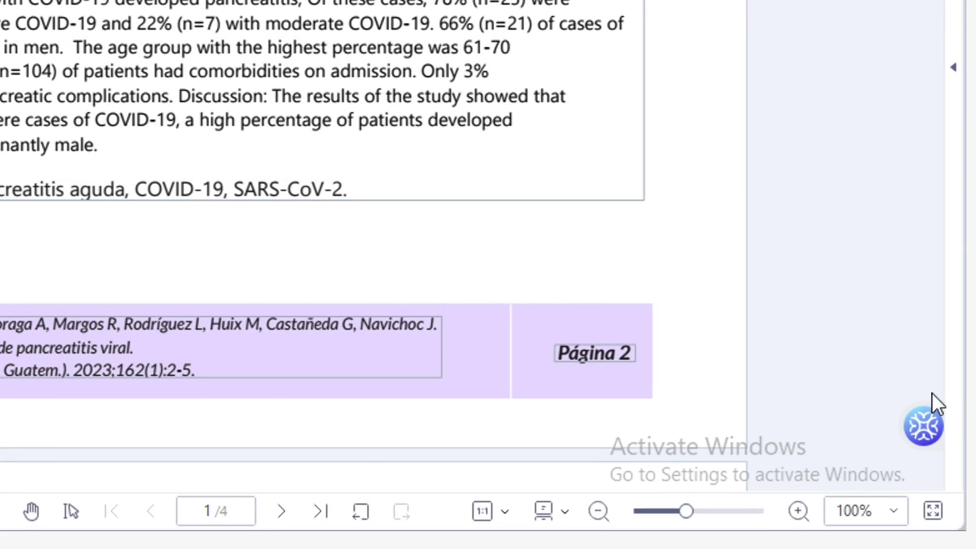
# Step: Open Proofread from the floating AI assistant menu
pyautogui.moveTo(887, 485)
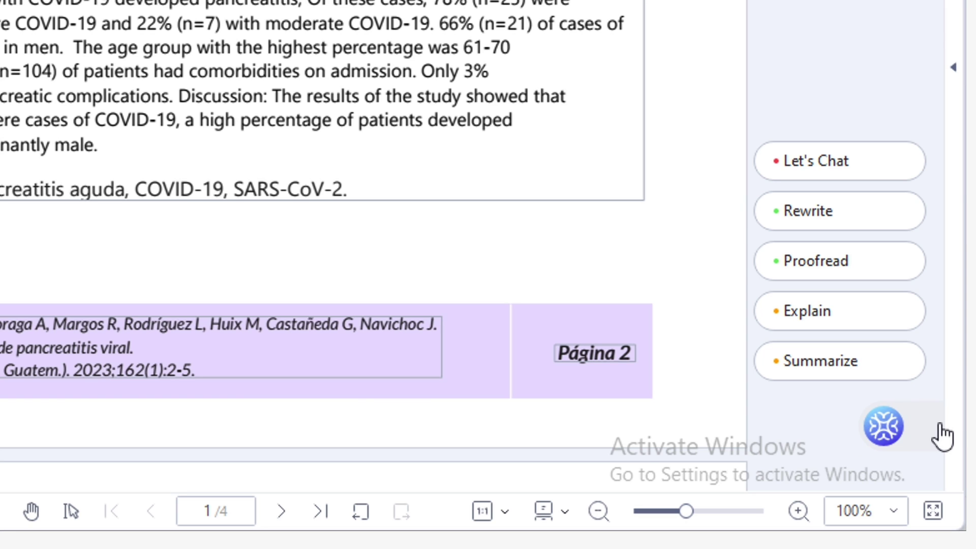
pyautogui.click(862, 261)
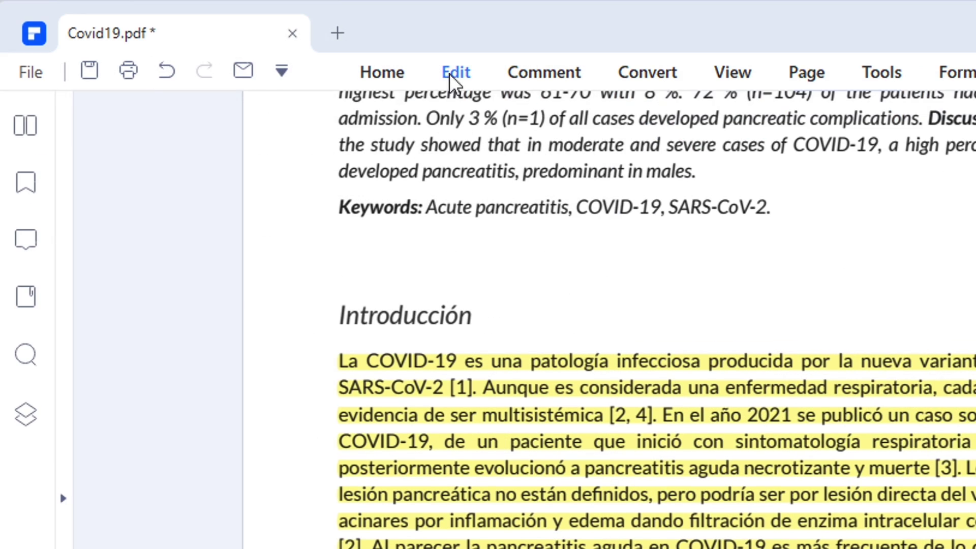
# Step: Copy the English Resumen paragraph into the Proofread input and start proofreading
pyautogui.click(334, 44)
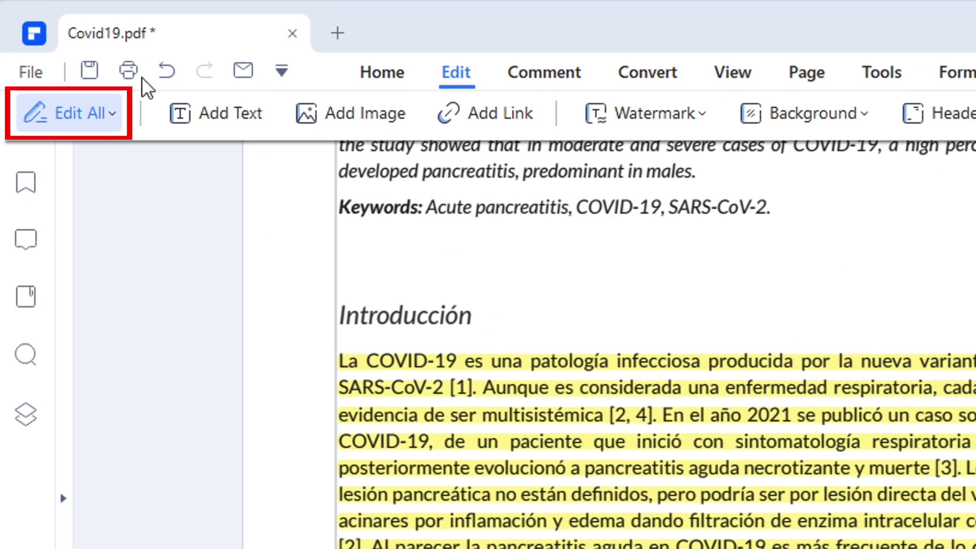
pyautogui.click(109, 124)
pyautogui.click(95, 176)
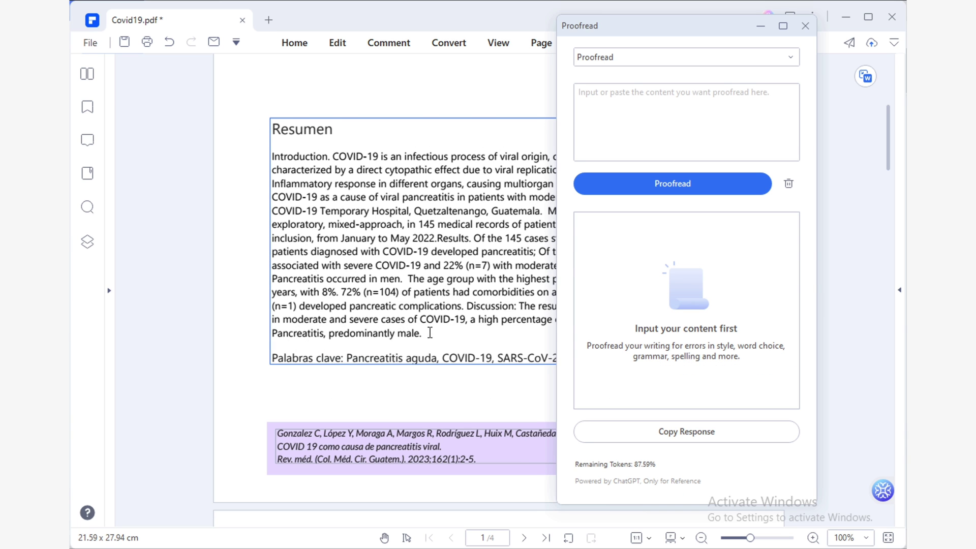
pyautogui.moveTo(430, 332); pyautogui.dragTo(274, 159)
pyautogui.hotkey('ctrl', 'c')
pyautogui.click(754, 122)
pyautogui.hotkey('ctrl', 'v')
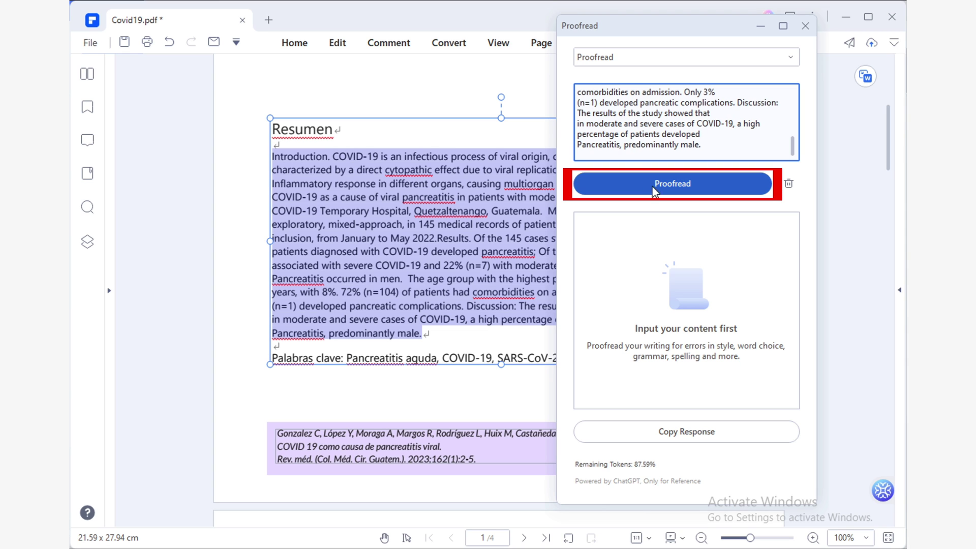
pyautogui.click(734, 192)
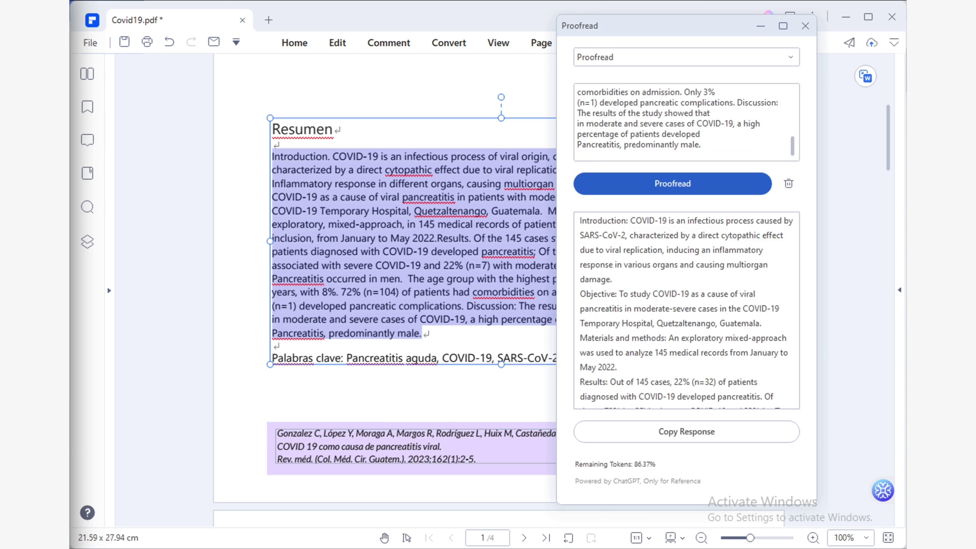
# Step: Move the Proofread window aside and scroll through the corrected abstract
pyautogui.moveTo(887, 148); pyautogui.dragTo(887, 221)
pyautogui.moveTo(677, 31); pyautogui.dragTo(757, 29)
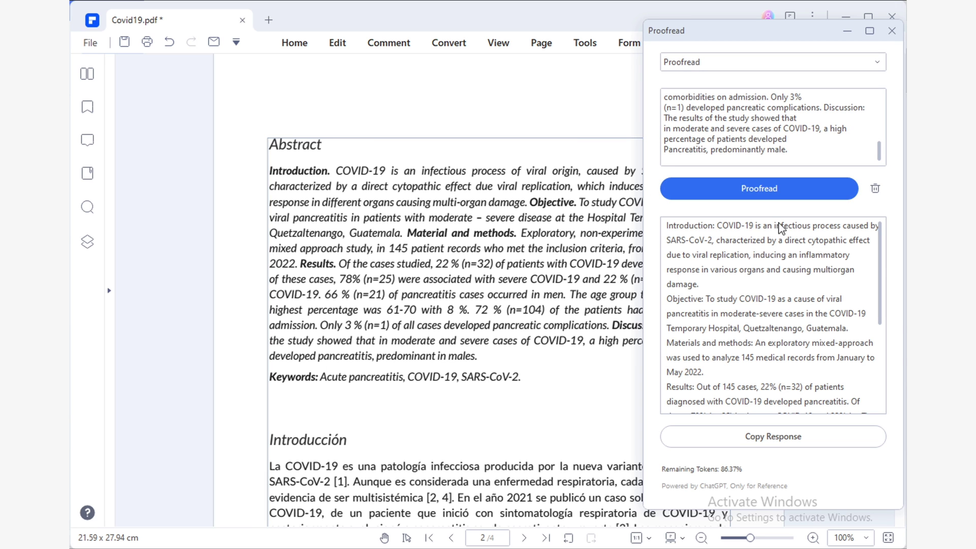
pyautogui.scroll(-5, 859, 240)
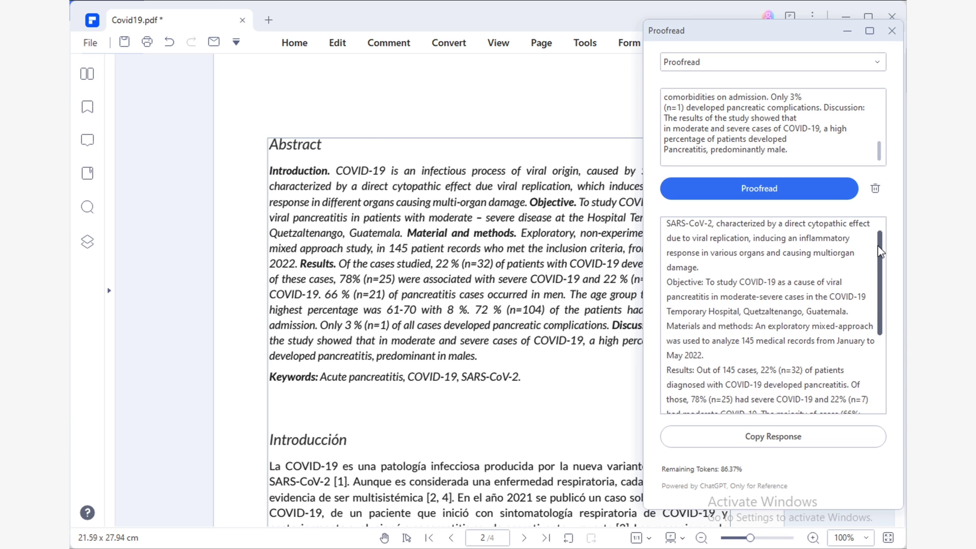
# Step: Copy the proofread abstract and replace the old Resumen body text with it
pyautogui.click(797, 442)
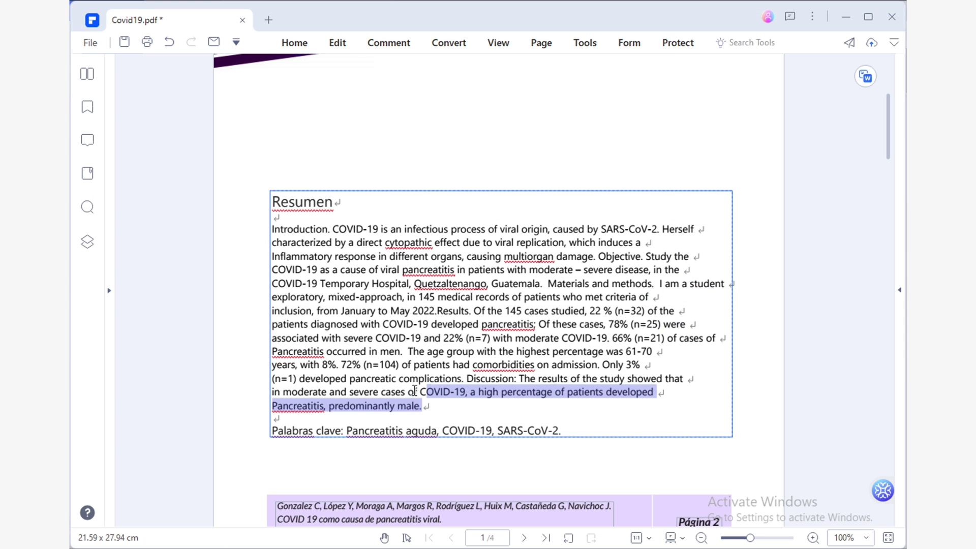
pyautogui.moveTo(534, 392); pyautogui.dragTo(273, 228)
pyautogui.press('Delete')
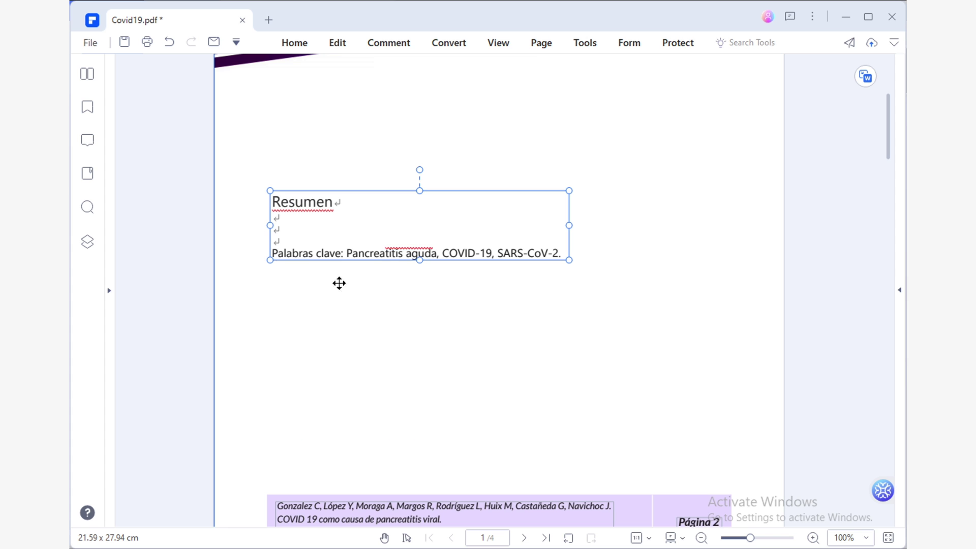
pyautogui.hotkey('ctrl', 'v')
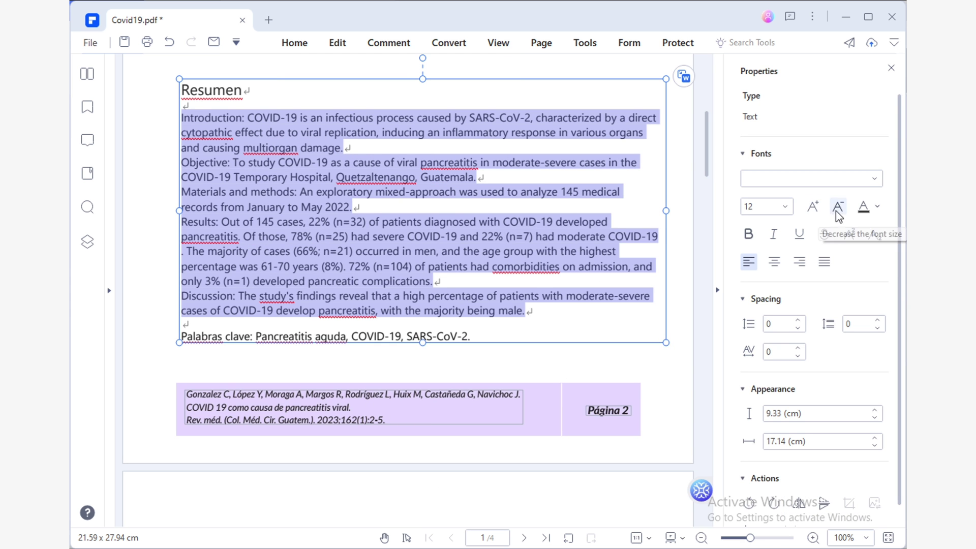
# Step: Set the pasted paragraphs to font size 12 and hide the Properties panel
pyautogui.click(837, 206)
pyautogui.click(812, 207)
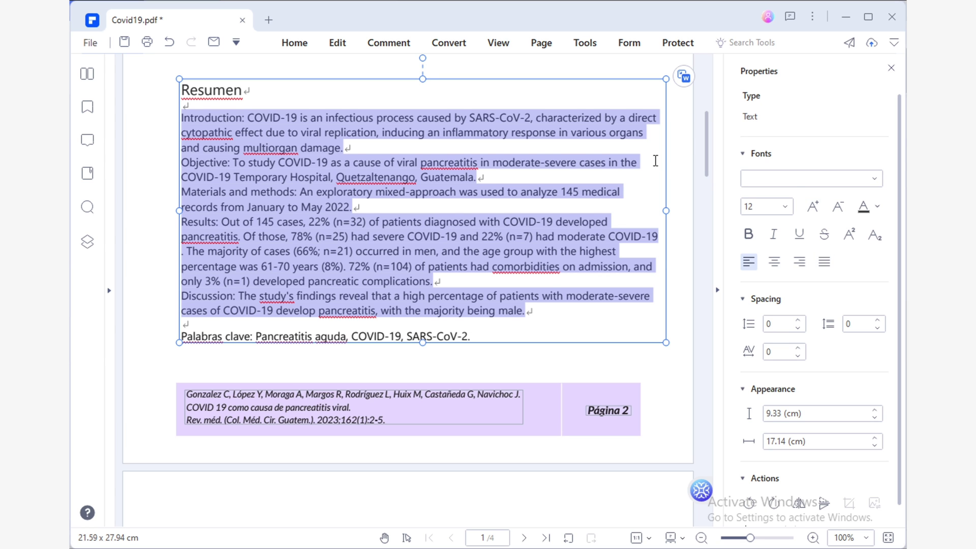
pyautogui.click(678, 156)
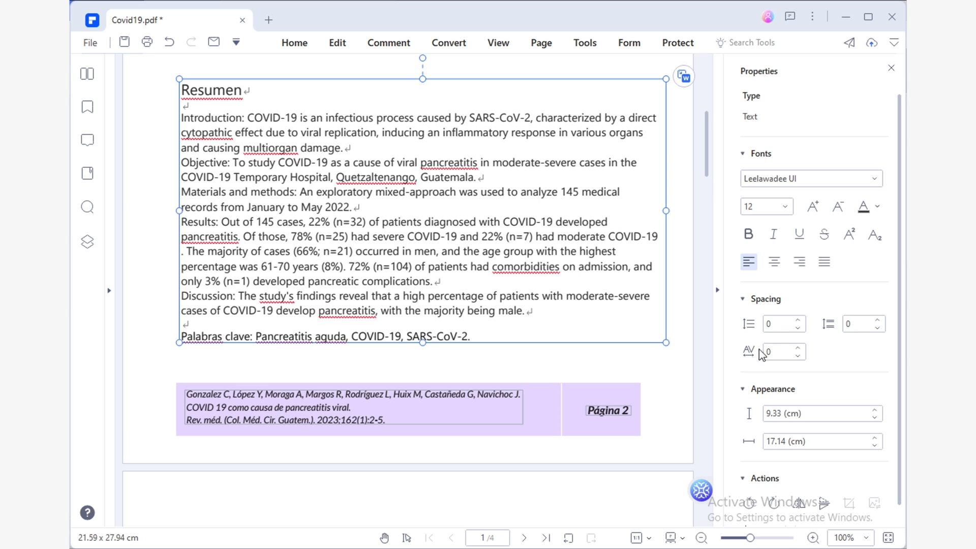
pyautogui.click(717, 290)
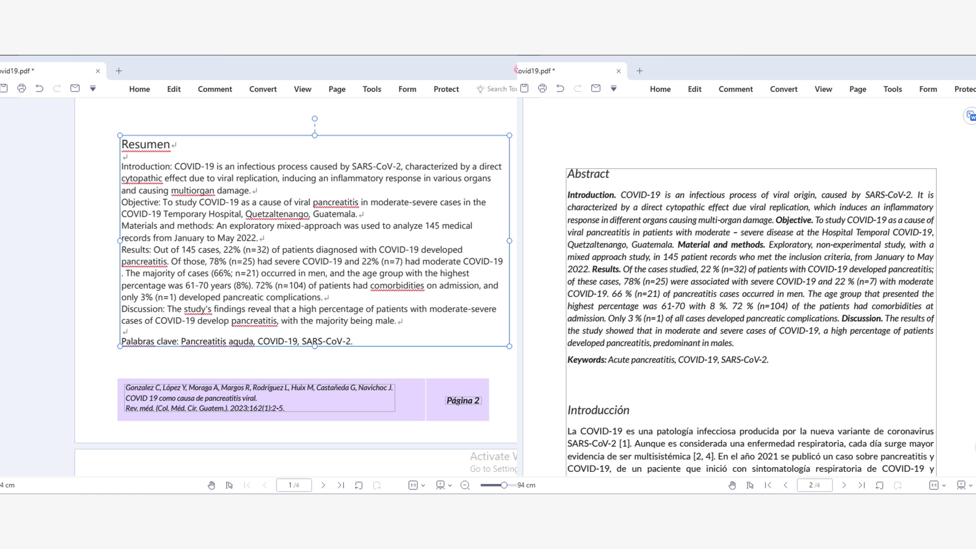